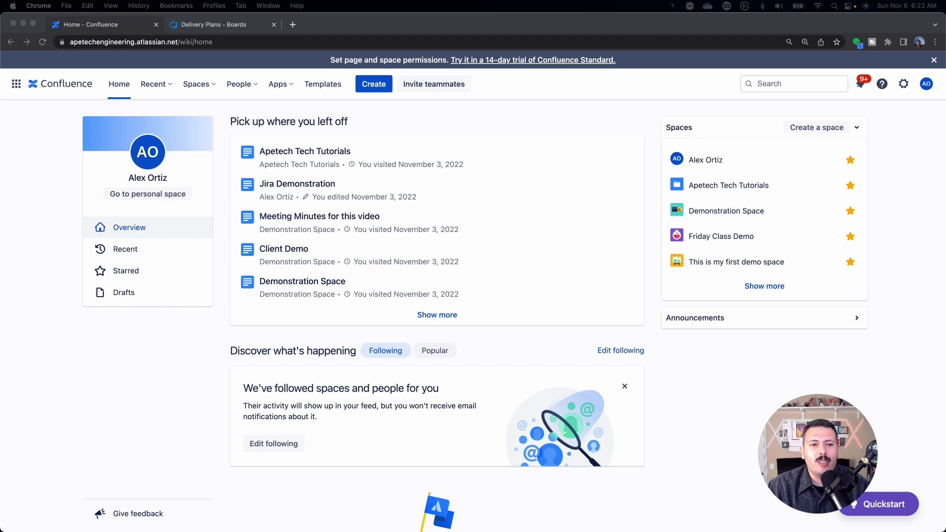
Step: Open the Apetech Tech Tutorials space from recent items and start editing its overview page
{"action": "left_click", "coordinate": [302, 151]}
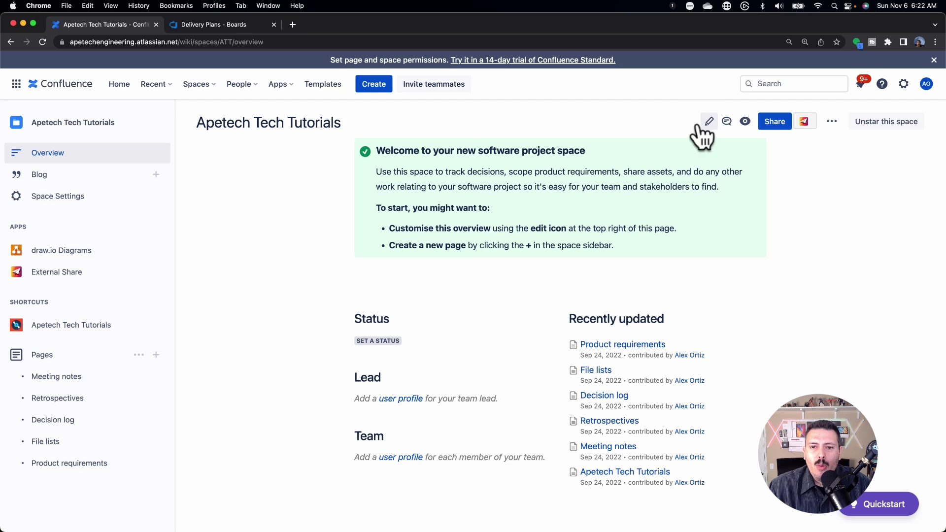
{"action": "left_click", "coordinate": [708, 123]}
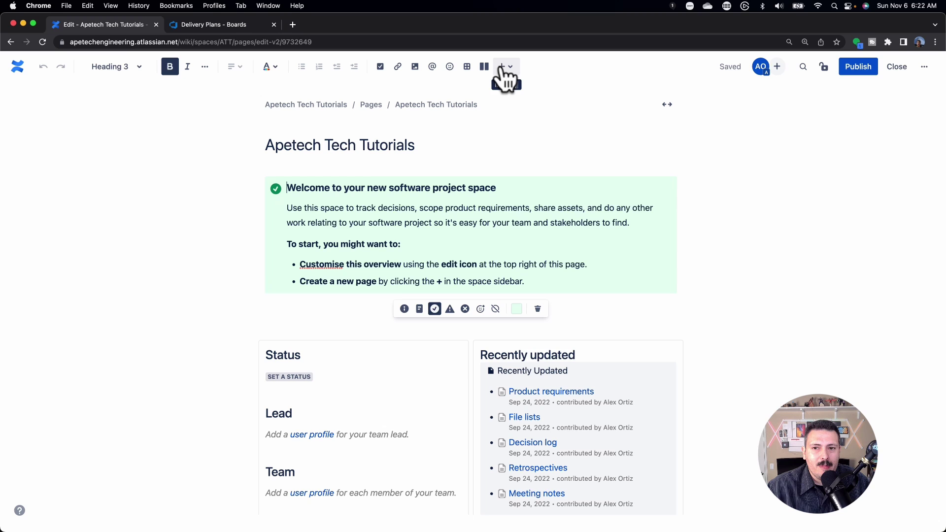
Step: Open the full Browse catalogue of insertable elements from the + insert menu
{"action": "left_click", "coordinate": [503, 68]}
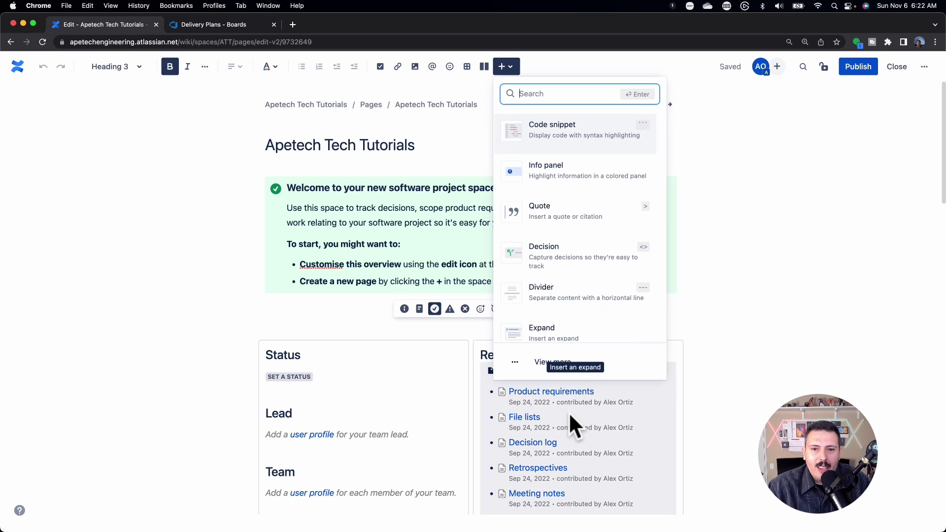
{"action": "left_click", "coordinate": [567, 363]}
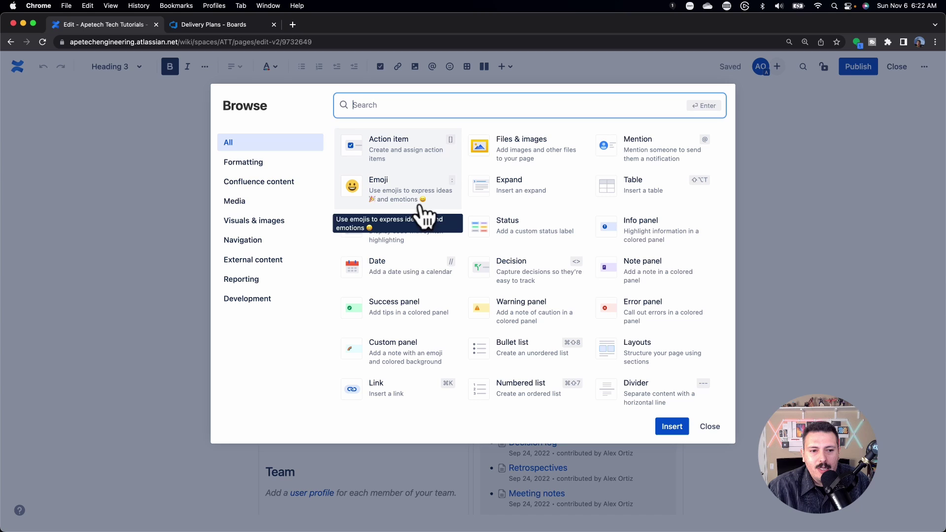
{"action": "key", "text": "Tab"}
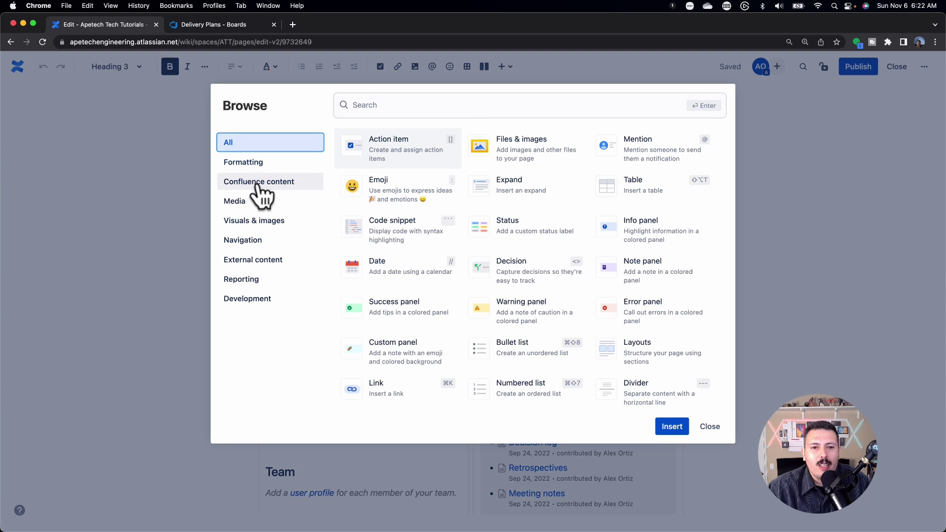
Step: Filter the catalogue by the Media, Formatting and Confluence content categories
{"action": "left_click", "coordinate": [249, 202]}
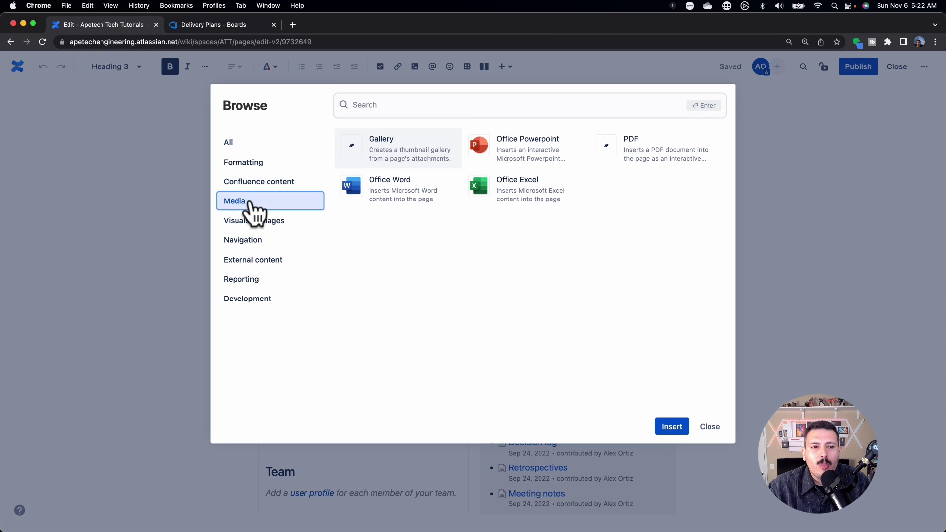
{"action": "left_click", "coordinate": [253, 182]}
{"action": "left_click", "coordinate": [254, 163]}
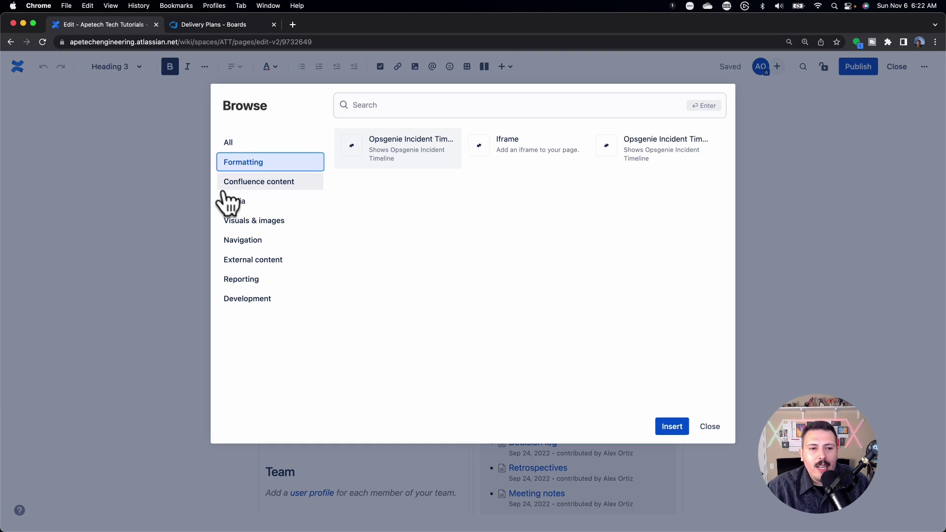
{"action": "left_click", "coordinate": [234, 189]}
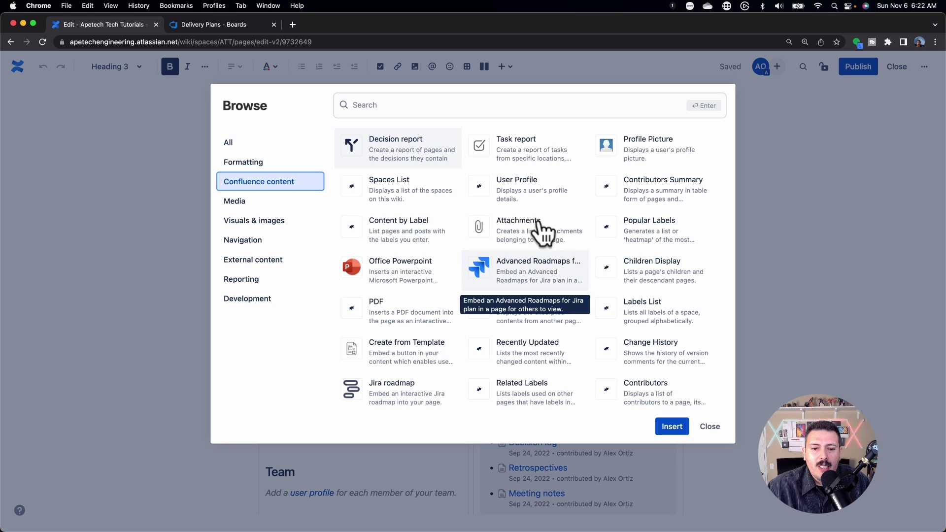
{"action": "scroll", "coordinate": [414, 254], "scroll_direction": "down", "scroll_amount": 2}
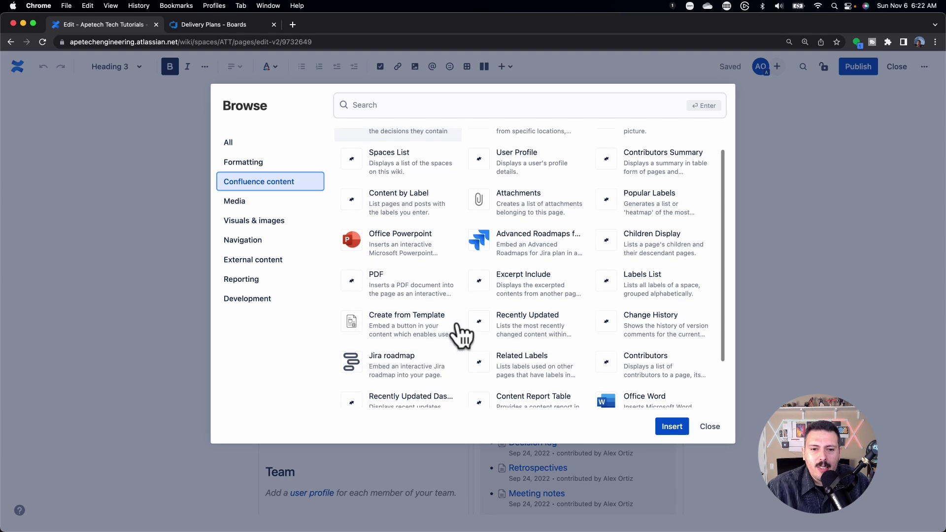
{"action": "scroll", "coordinate": [459, 328], "scroll_direction": "down", "scroll_amount": 1}
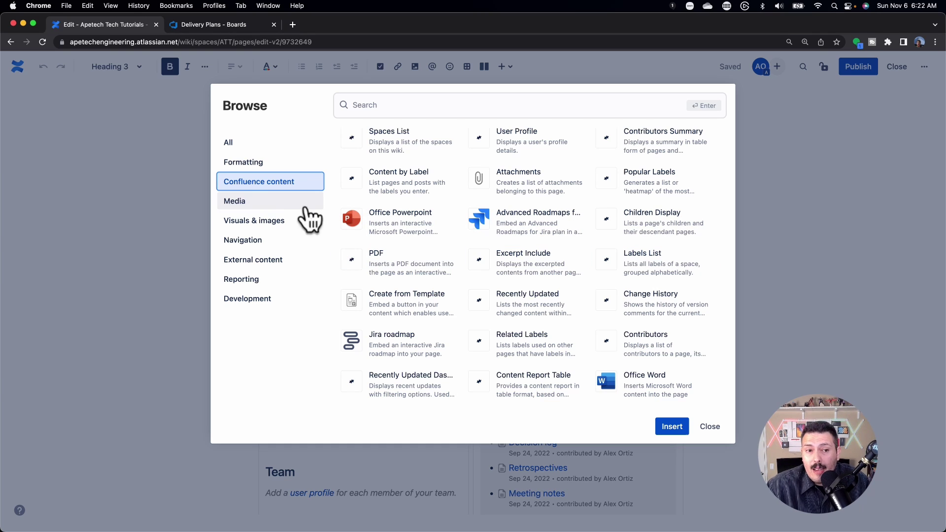
{"action": "scroll", "coordinate": [606, 256], "scroll_direction": "up", "scroll_amount": 2}
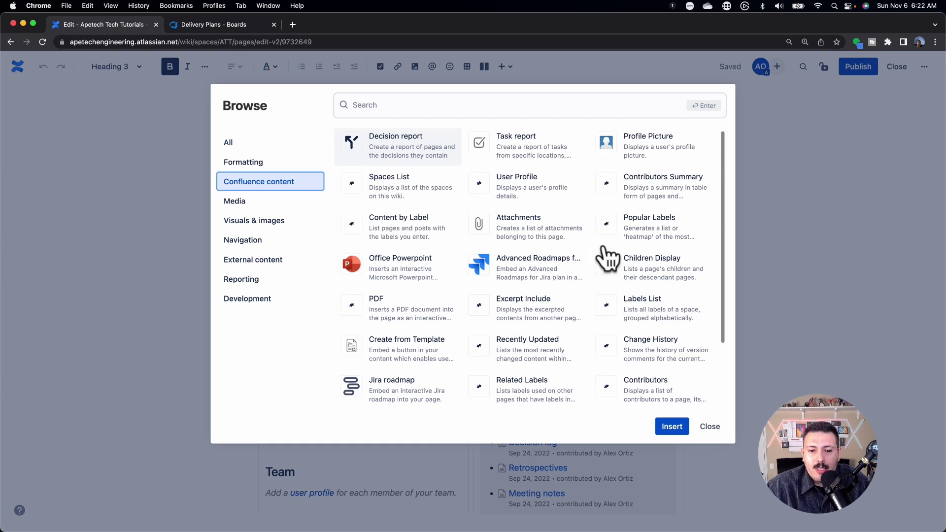
Step: Switch the catalogue to All, listing Table, Layouts, Info panel, Quote and headings
{"action": "left_click", "coordinate": [252, 147]}
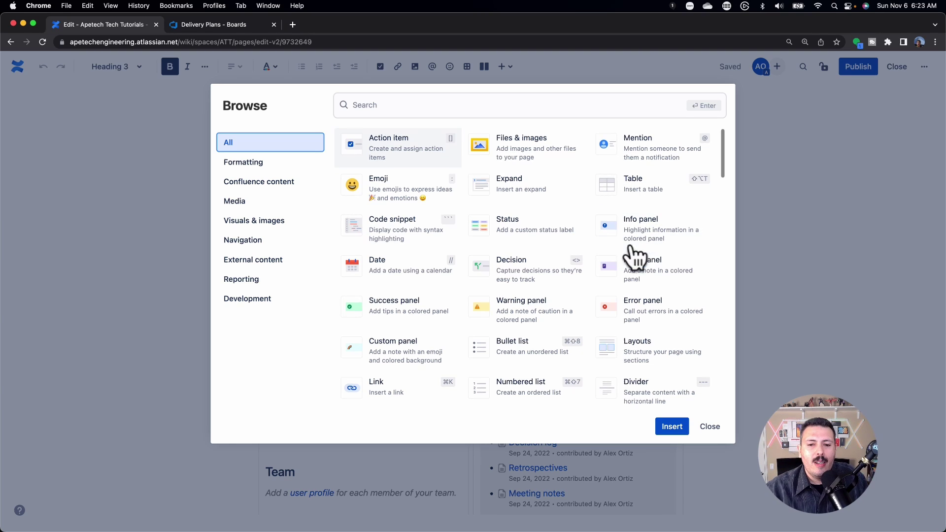
{"action": "scroll", "coordinate": [633, 253], "scroll_direction": "down", "scroll_amount": 2}
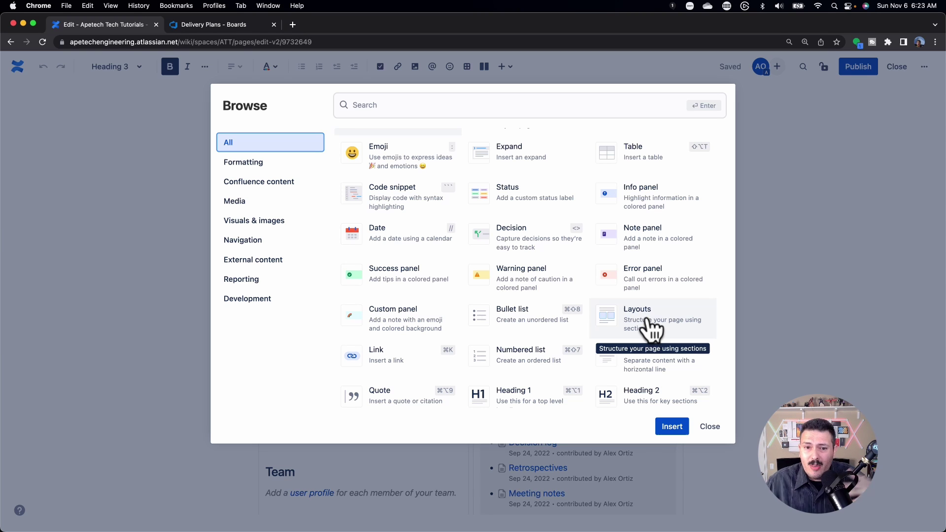
Step: Scroll the All list down to integrations like draw.io Diagram, Office Word, Trello Board and Dropbox
{"action": "scroll", "coordinate": [650, 326], "scroll_direction": "down", "scroll_amount": 4}
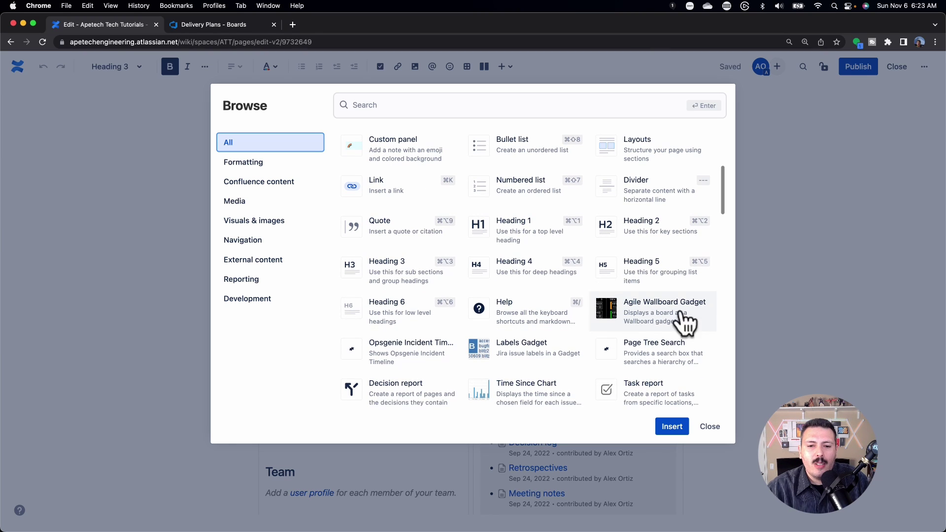
{"action": "scroll", "coordinate": [598, 294], "scroll_direction": "down", "scroll_amount": 3}
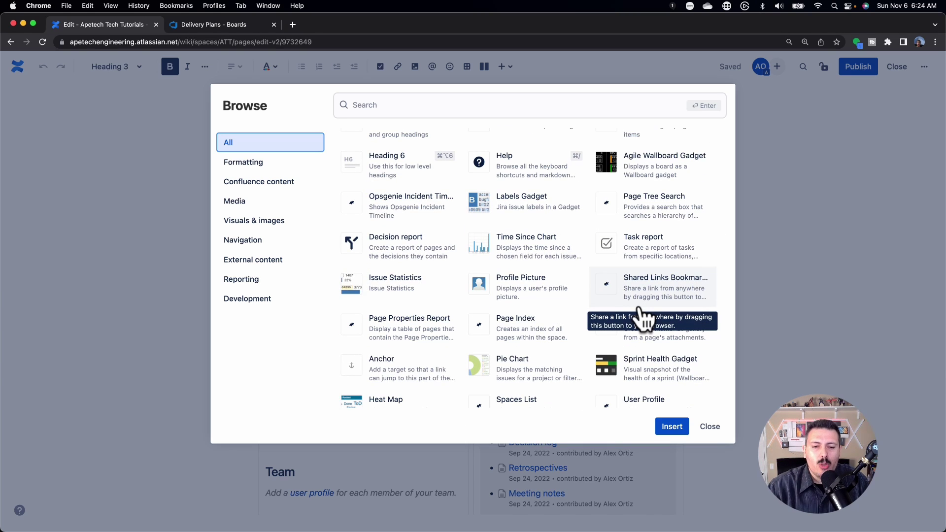
{"action": "scroll", "coordinate": [639, 315], "scroll_direction": "down", "scroll_amount": 3}
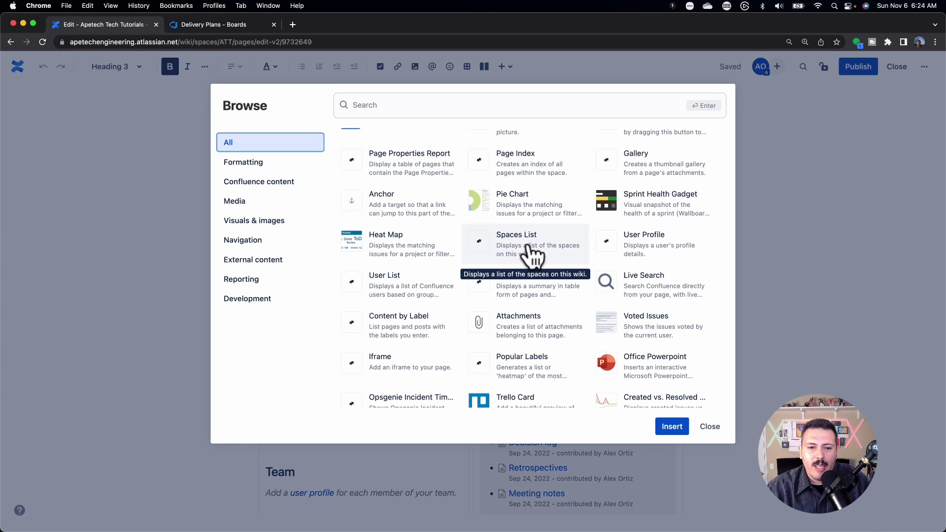
{"action": "scroll", "coordinate": [416, 301], "scroll_direction": "down", "scroll_amount": 2}
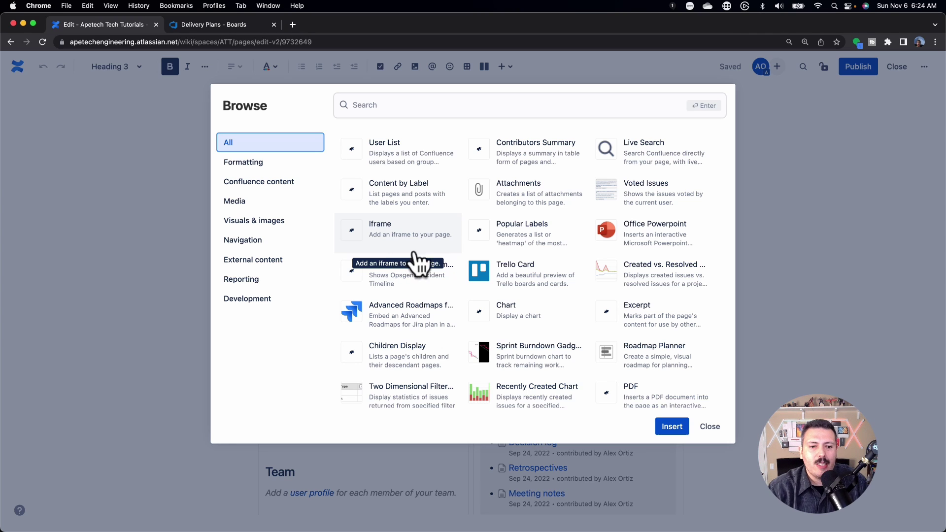
{"action": "scroll", "coordinate": [508, 261], "scroll_direction": "down", "scroll_amount": 1}
{"action": "scroll", "coordinate": [515, 259], "scroll_direction": "down", "scroll_amount": 3}
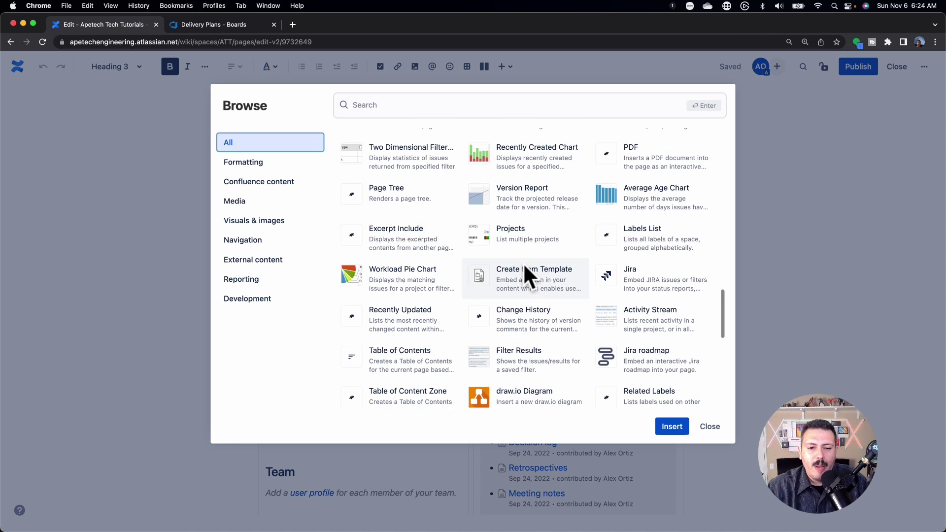
{"action": "scroll", "coordinate": [525, 265], "scroll_direction": "down", "scroll_amount": 2}
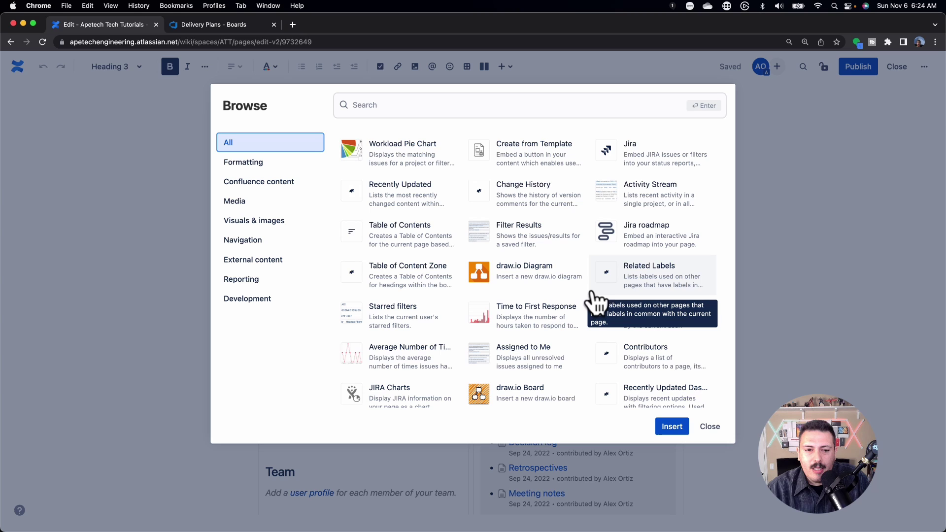
{"action": "scroll", "coordinate": [593, 293], "scroll_direction": "down", "scroll_amount": 2}
{"action": "scroll", "coordinate": [594, 295], "scroll_direction": "down", "scroll_amount": 2}
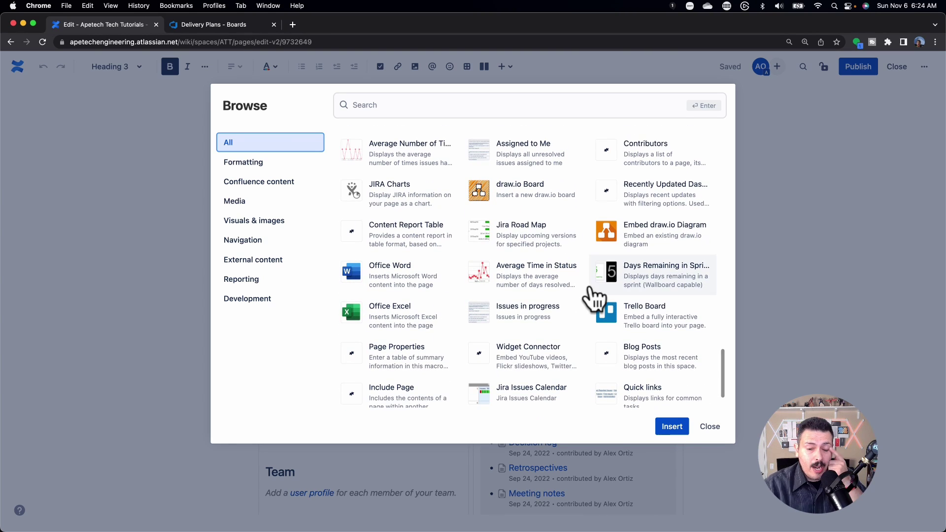
{"action": "scroll", "coordinate": [590, 284], "scroll_direction": "down", "scroll_amount": 1}
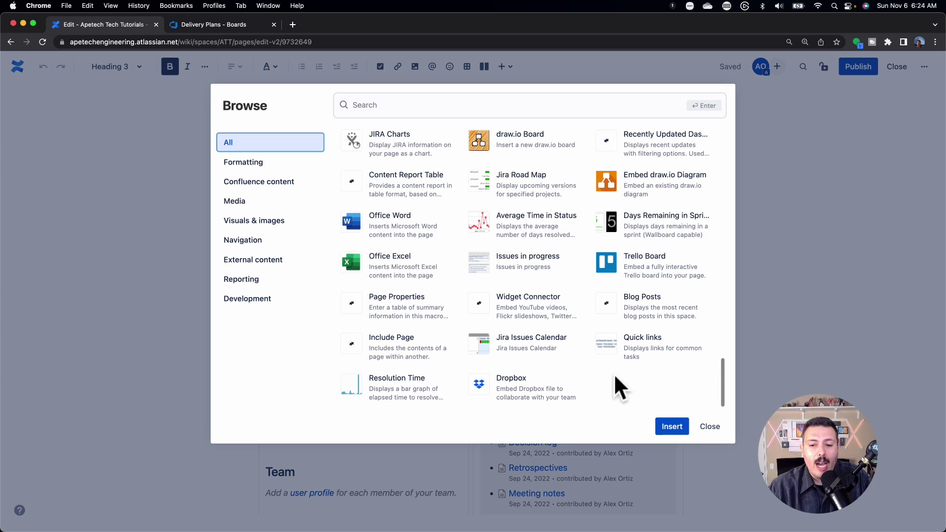
Step: Leave the Apetech editor without publishing and go to the Demonstration Space overview
{"action": "left_click", "coordinate": [709, 427]}
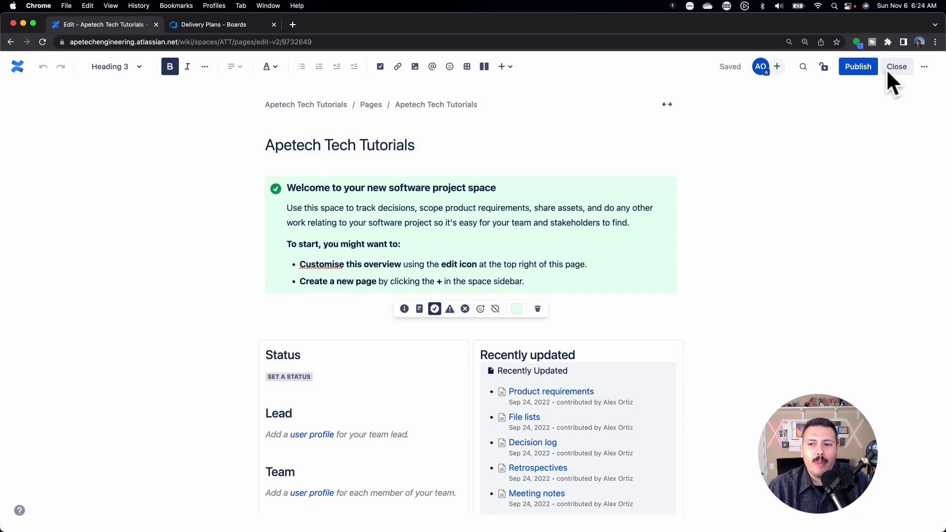
{"action": "left_click", "coordinate": [893, 83]}
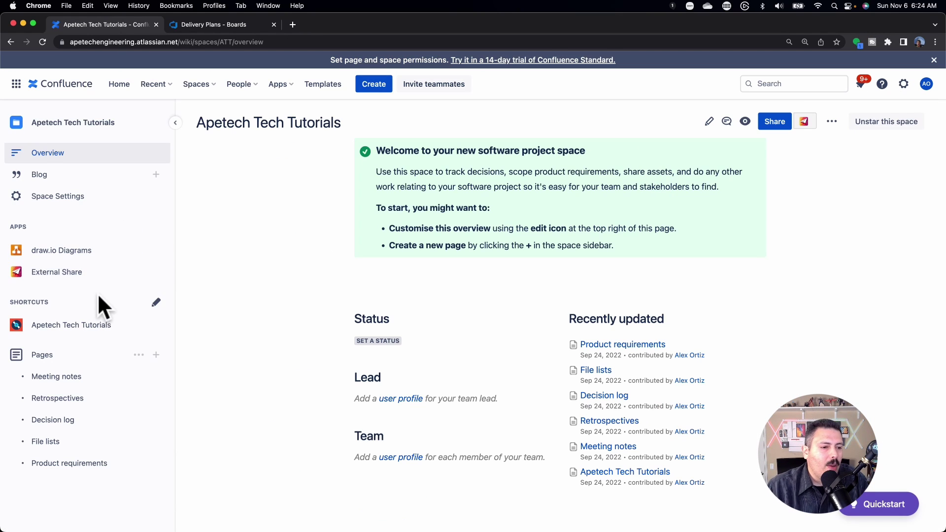
{"action": "left_click", "coordinate": [195, 85]}
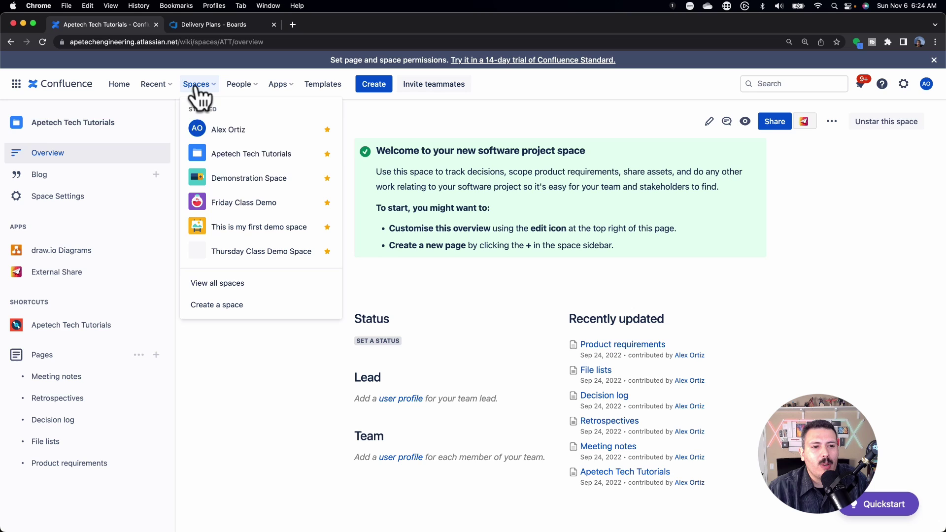
{"action": "left_click", "coordinate": [225, 176]}
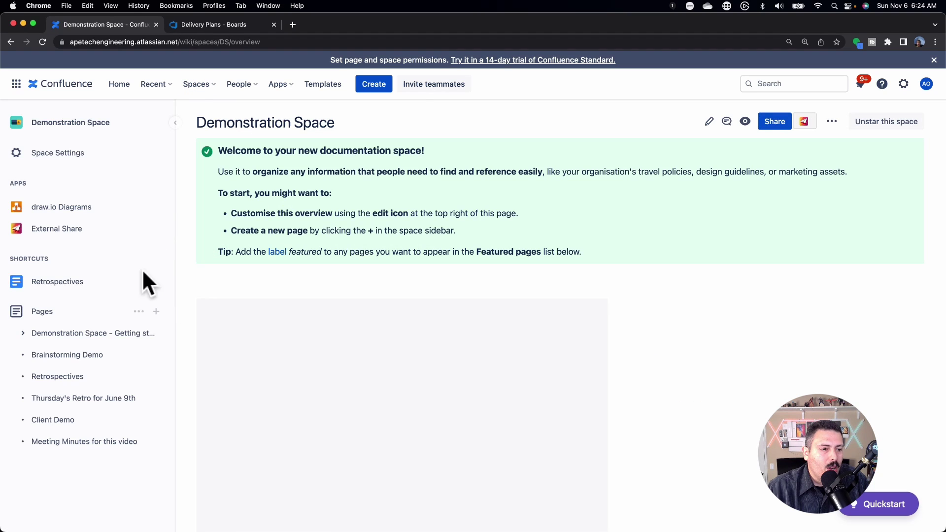
Step: Expand the Getting started tree down to Jira Repository, collapse it, and edit the overview
{"action": "left_click", "coordinate": [23, 334]}
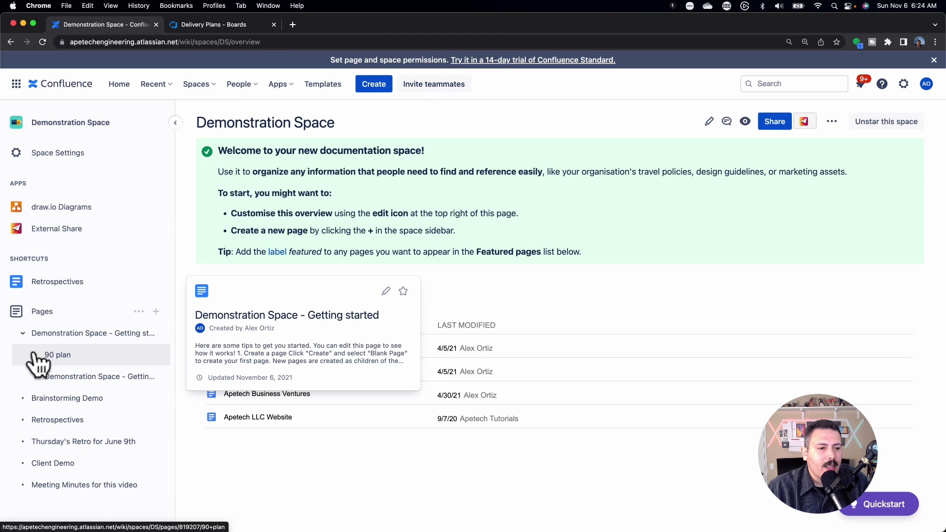
{"action": "left_click", "coordinate": [36, 377]}
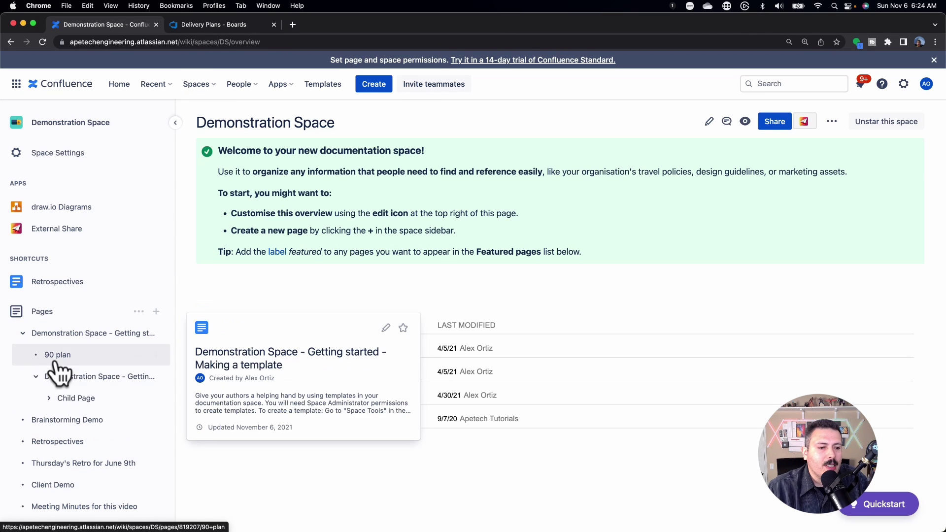
{"action": "left_click", "coordinate": [49, 399]}
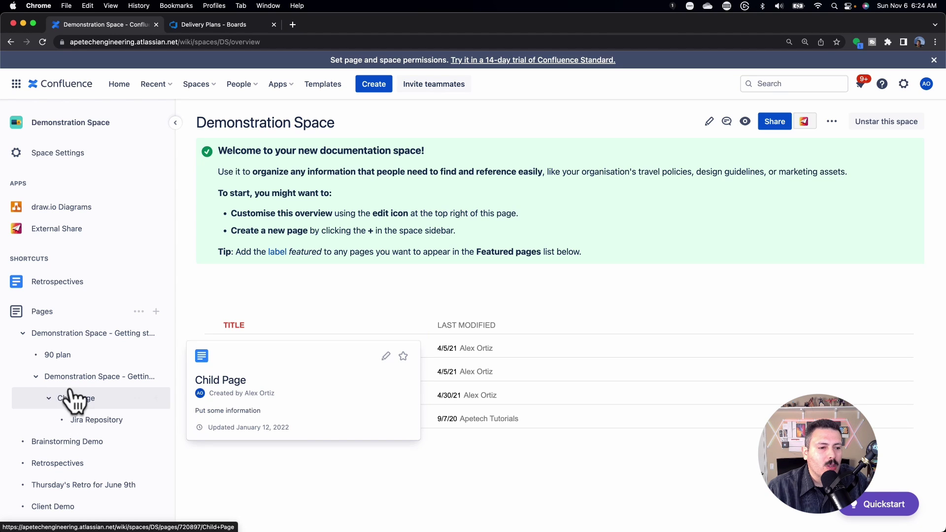
{"action": "left_click", "coordinate": [23, 334]}
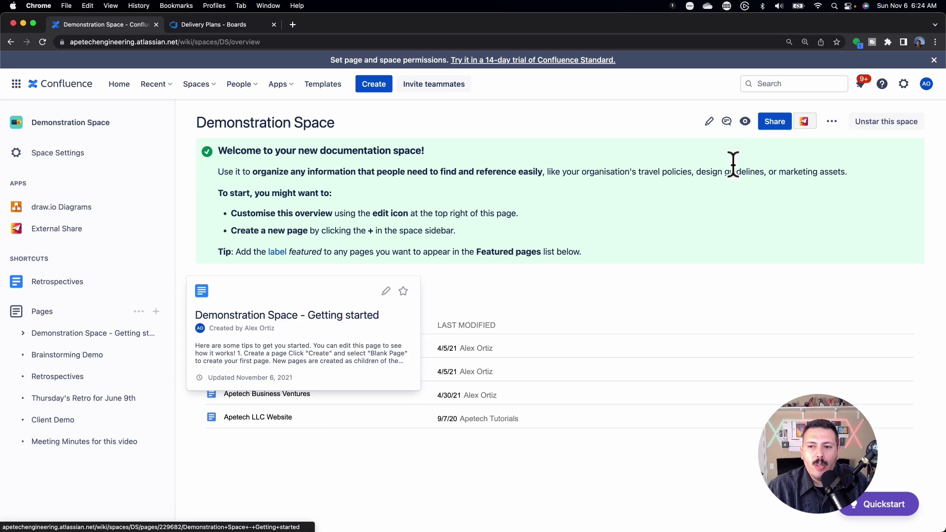
{"action": "left_click", "coordinate": [708, 124]}
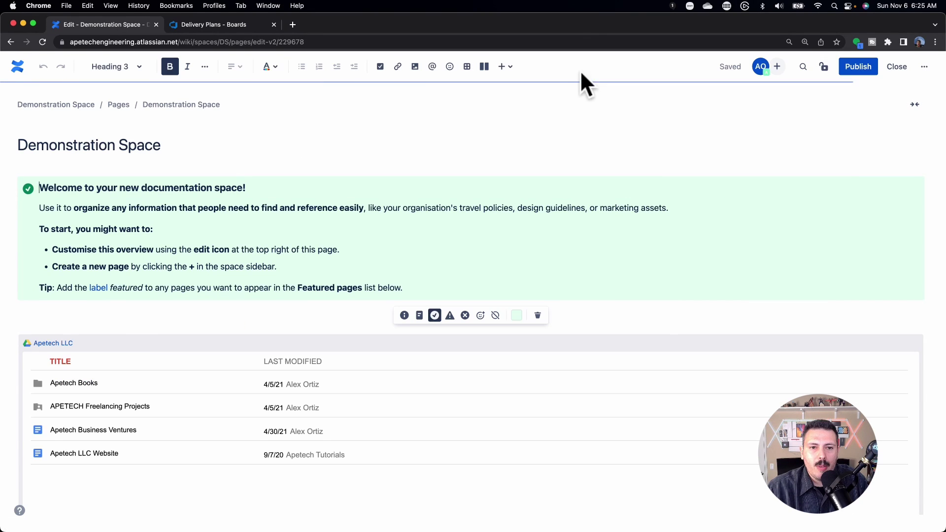
Step: Insert a Children Display macro from the Confluence content category of the Browse catalogue
{"action": "left_click", "coordinate": [505, 67]}
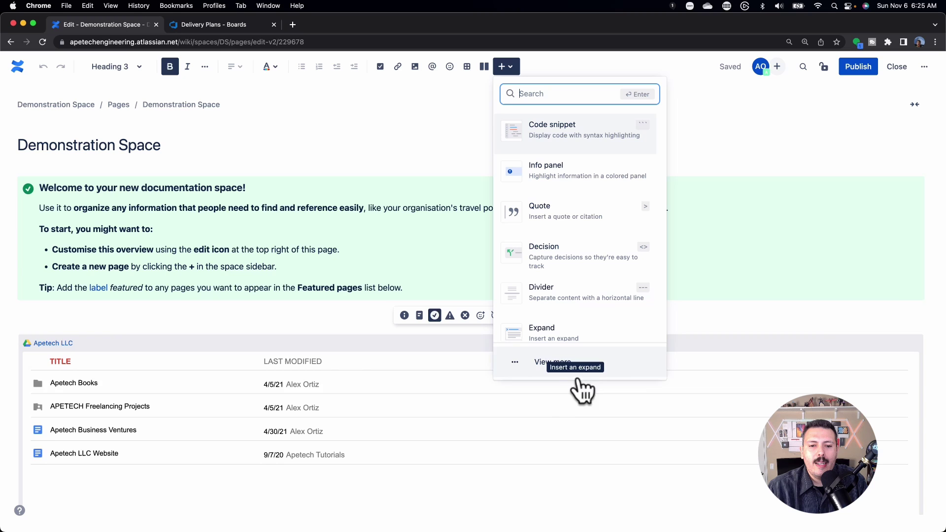
{"action": "left_click", "coordinate": [559, 361]}
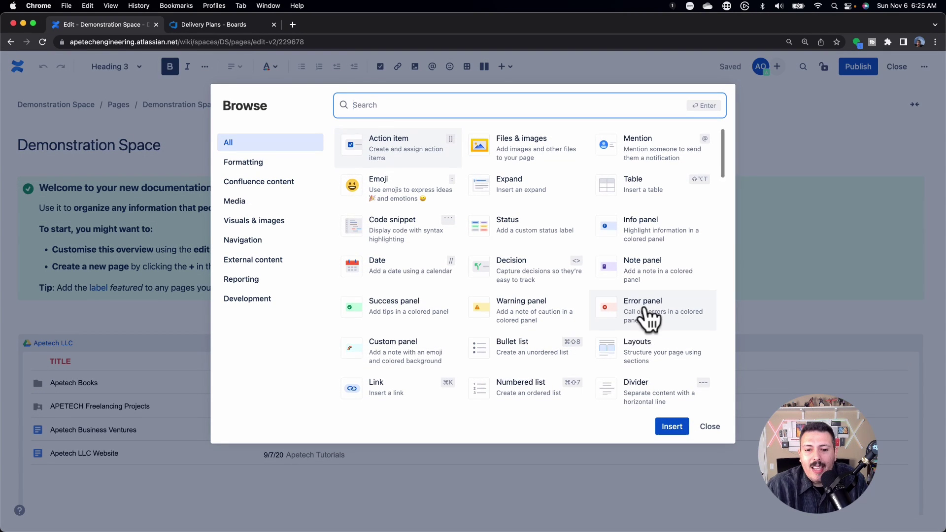
{"action": "scroll", "coordinate": [649, 318], "scroll_direction": "down", "scroll_amount": 5}
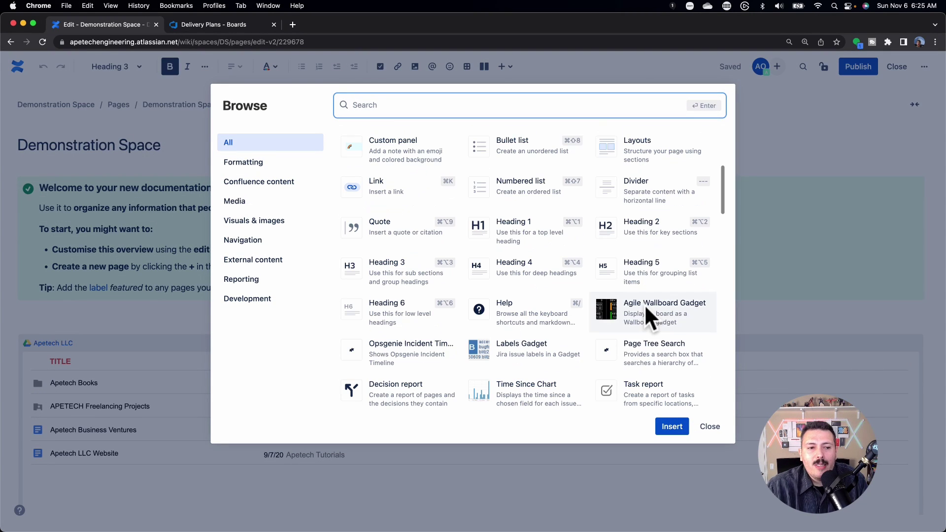
{"action": "left_click", "coordinate": [272, 186]}
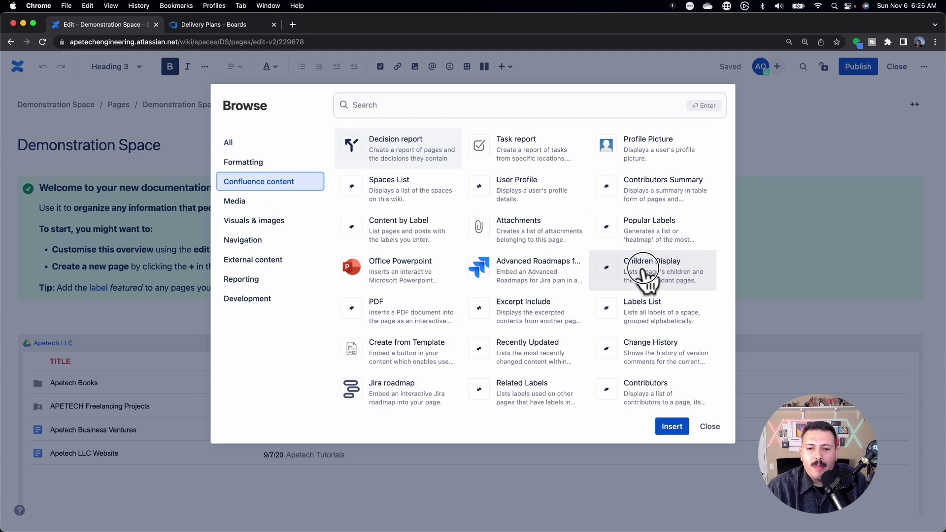
{"action": "left_click", "coordinate": [672, 426]}
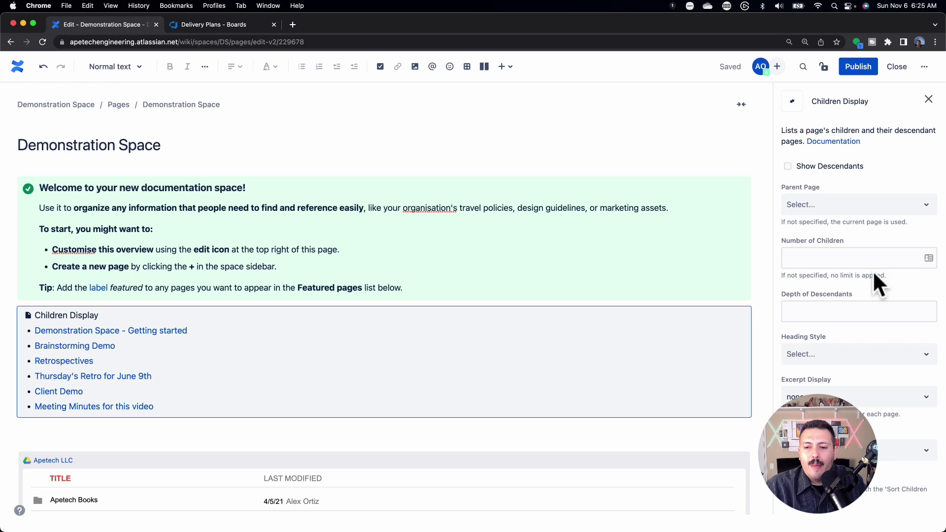
Step: Enable Show Descendants on the Children Display macro, leaving parent, count and heading style unset
{"action": "left_click", "coordinate": [837, 209]}
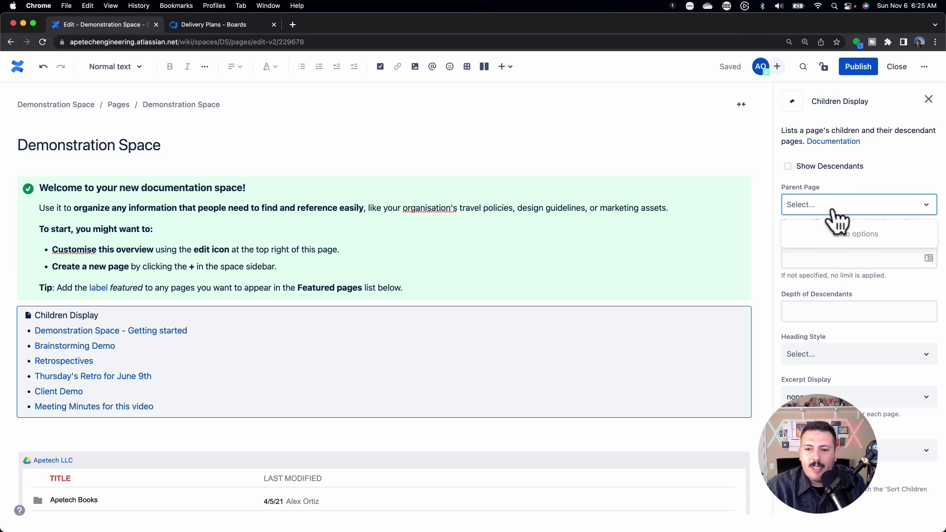
{"action": "left_click", "coordinate": [824, 168]}
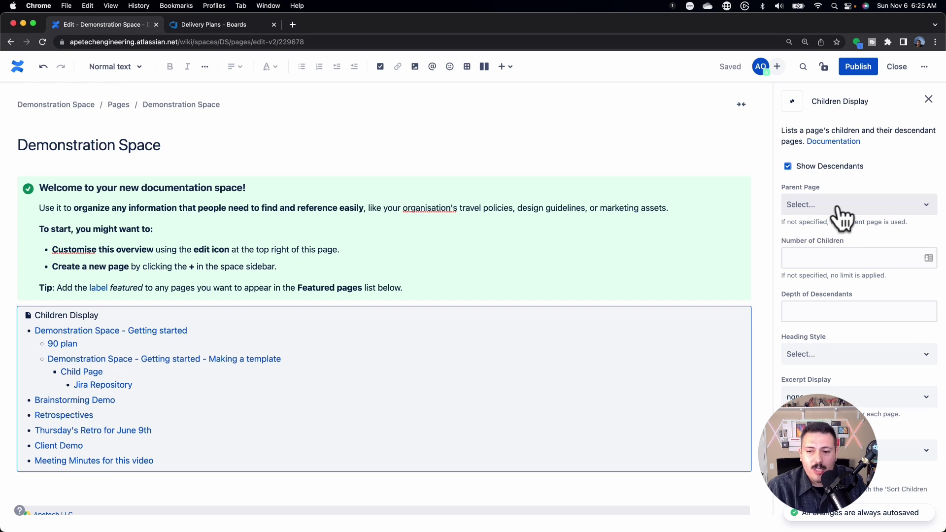
{"action": "left_click", "coordinate": [834, 266]}
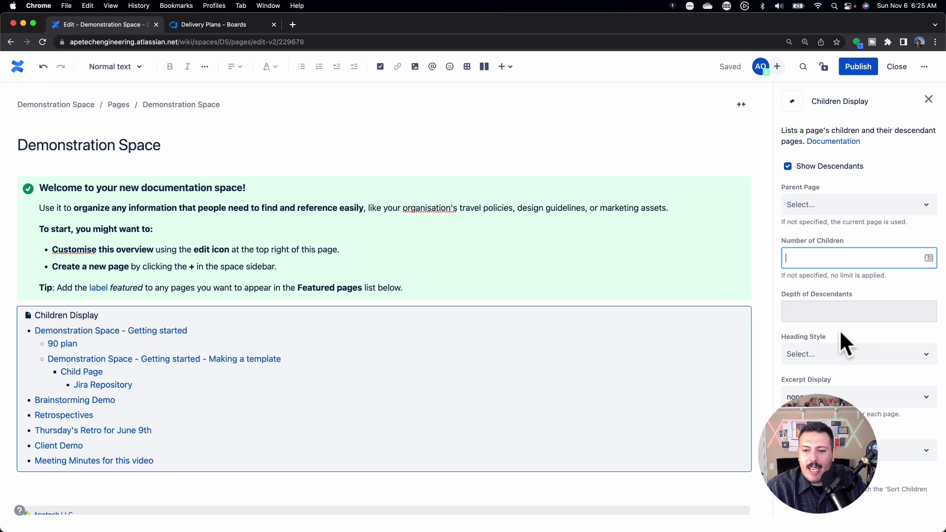
{"action": "left_click", "coordinate": [840, 356]}
{"action": "left_click", "coordinate": [778, 336]}
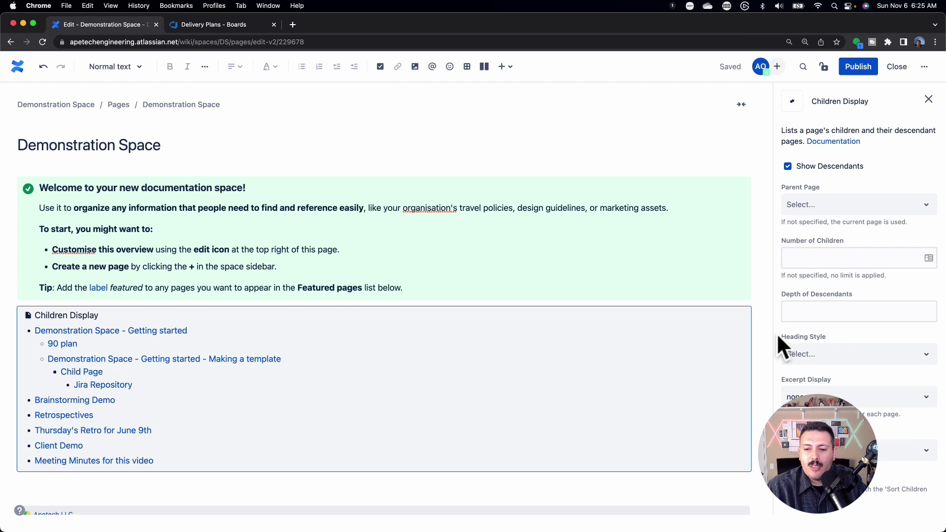
Step: Publish the overview page and open Jira Repository from its nested child-page list
{"action": "left_click", "coordinate": [855, 69]}
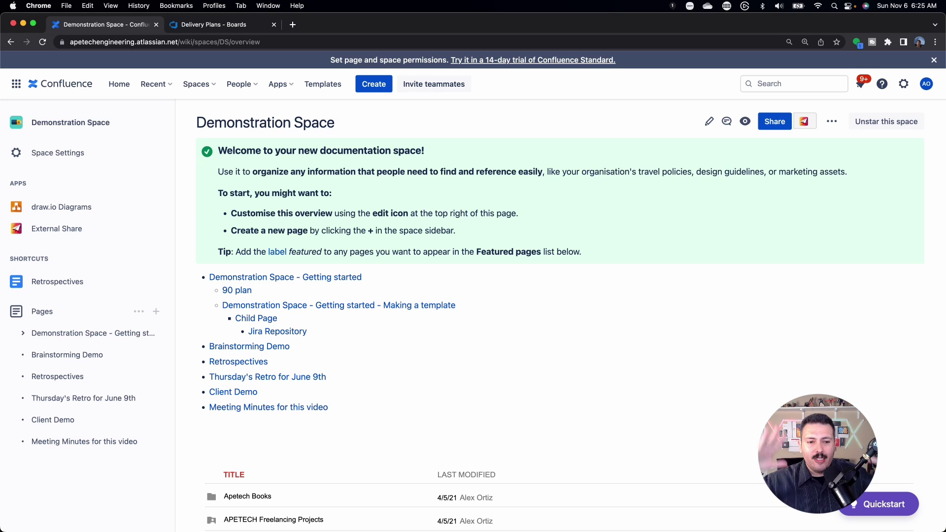
{"action": "left_click", "coordinate": [282, 335]}
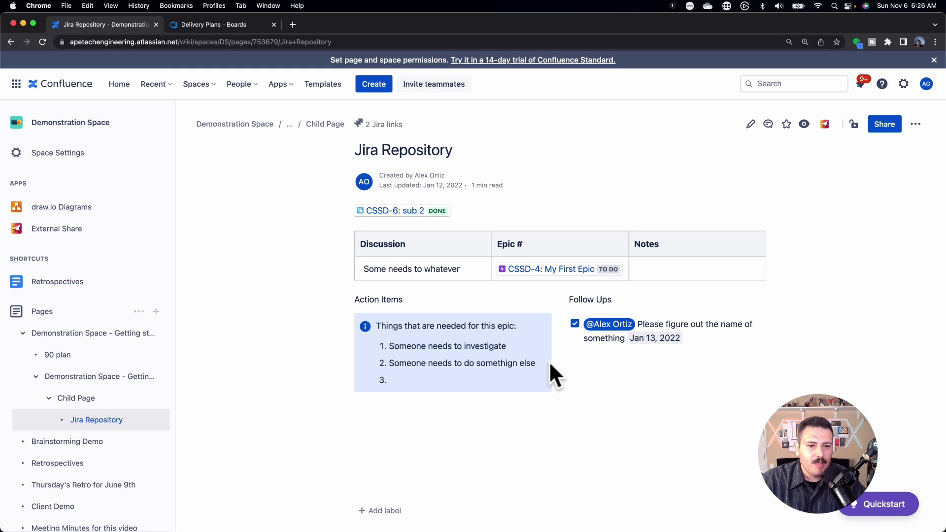
Step: Open the Getting started page and re-expand its sidebar tree down to Child Page
{"action": "left_click", "coordinate": [32, 378]}
{"action": "left_click", "coordinate": [30, 337]}
{"action": "left_click", "coordinate": [23, 335]}
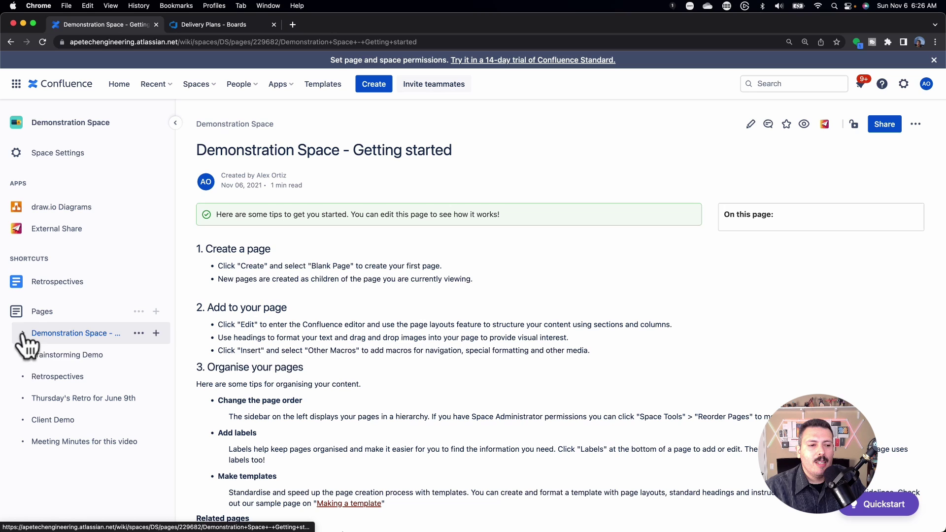
{"action": "left_click", "coordinate": [23, 334]}
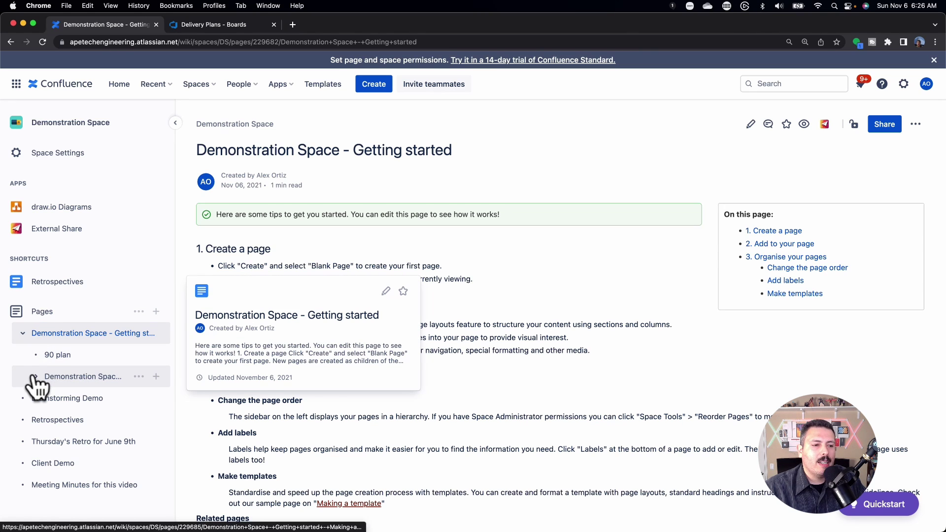
{"action": "left_click", "coordinate": [35, 377]}
{"action": "left_click", "coordinate": [49, 398]}
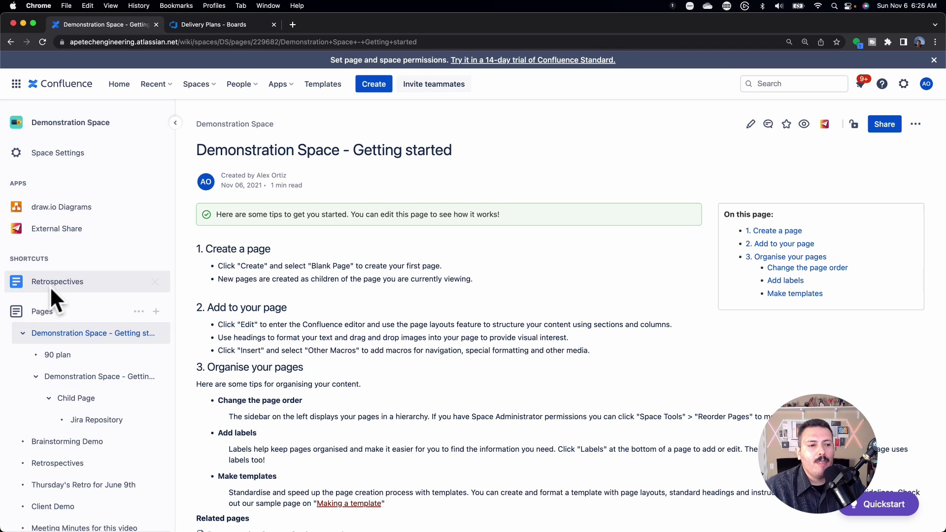
Step: Open the space's Pages list, view Getting started, then open Brainstorming Demo
{"action": "left_click", "coordinate": [42, 312]}
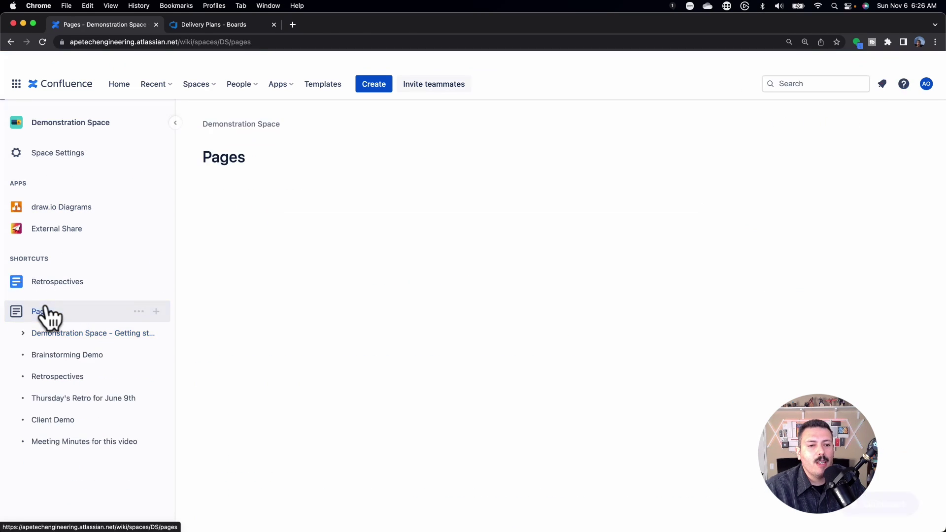
{"action": "left_click", "coordinate": [71, 339]}
{"action": "scroll", "coordinate": [387, 333], "scroll_direction": "down", "scroll_amount": 5}
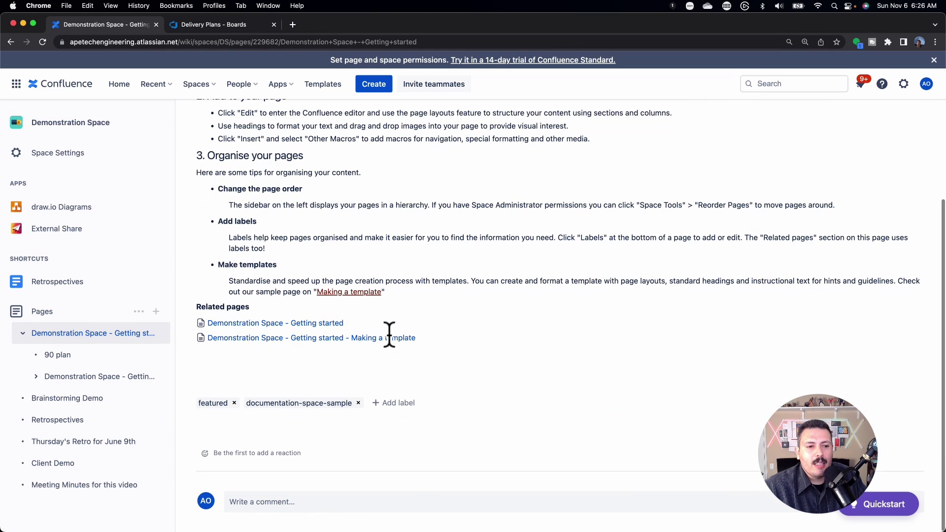
{"action": "scroll", "coordinate": [296, 350], "scroll_direction": "up", "scroll_amount": 2}
{"action": "left_click", "coordinate": [69, 399]}
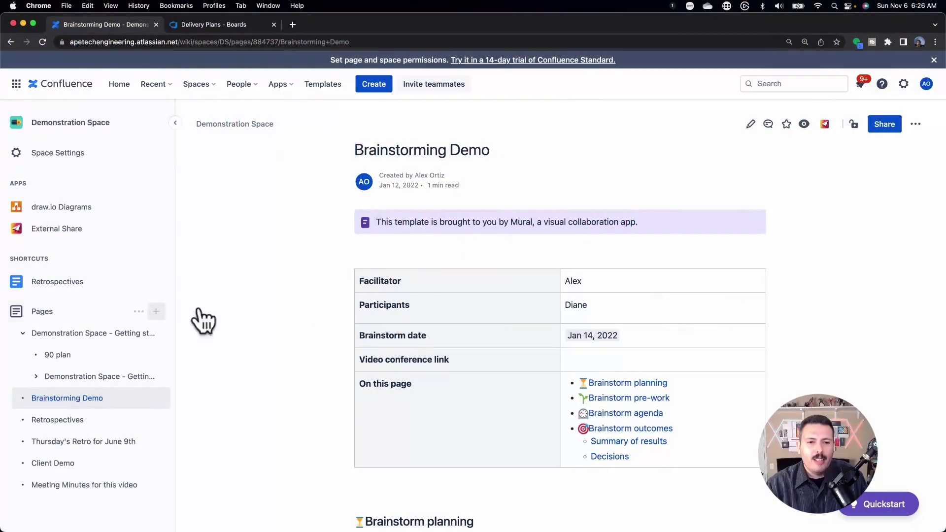
Step: Review Brainstorming Demo, then expand Making a template and Child Page to open Jira Repository
{"action": "scroll", "coordinate": [658, 320], "scroll_direction": "down", "scroll_amount": 5}
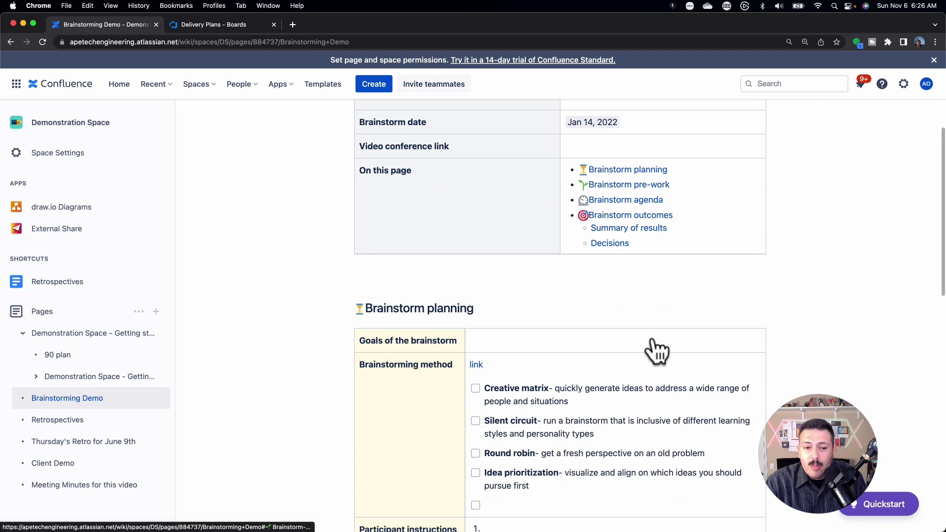
{"action": "scroll", "coordinate": [658, 350], "scroll_direction": "up", "scroll_amount": 5}
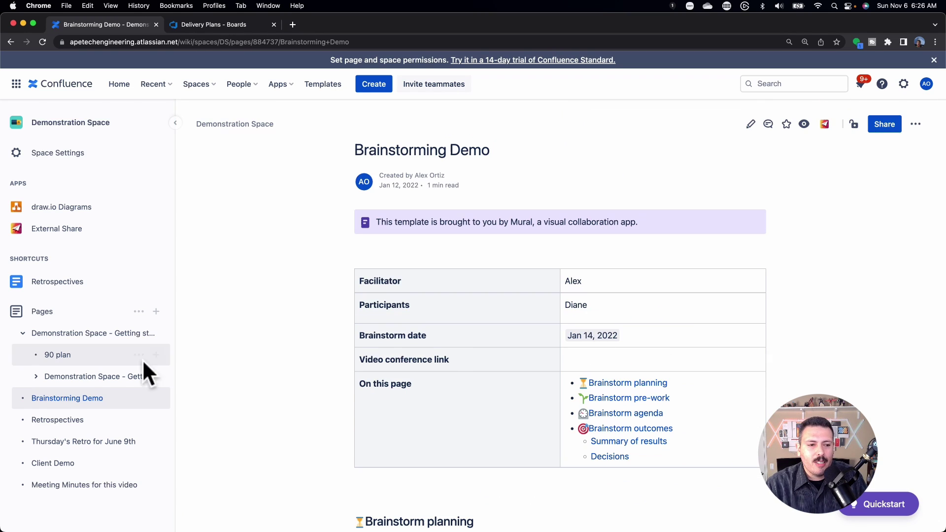
{"action": "left_click", "coordinate": [36, 377]}
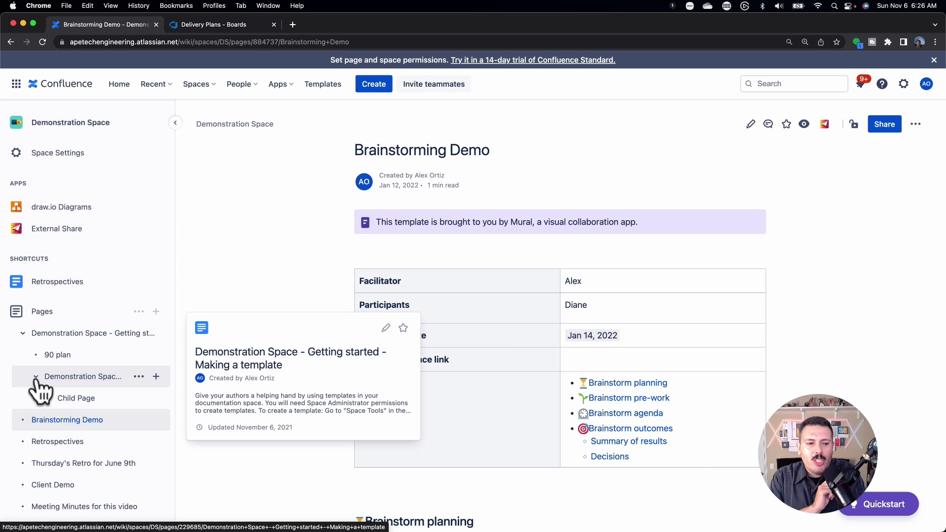
{"action": "left_click", "coordinate": [49, 398]}
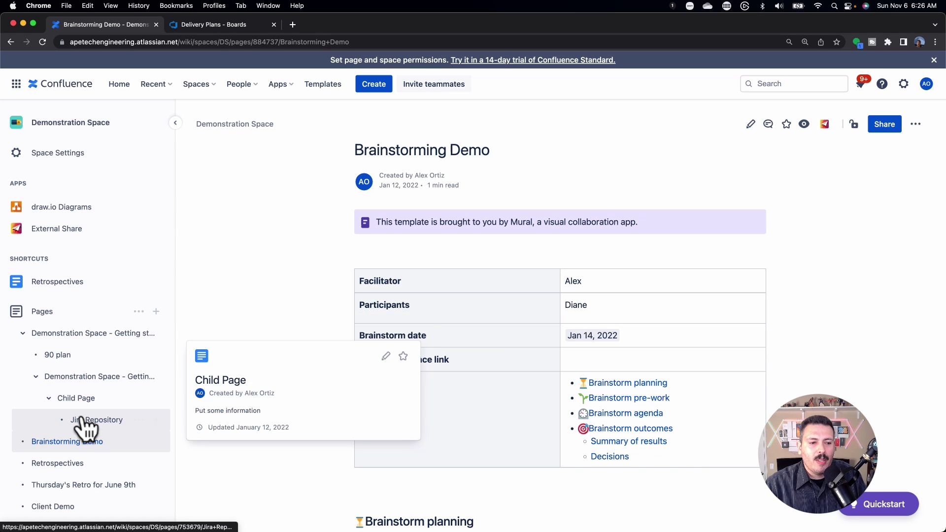
{"action": "left_click", "coordinate": [85, 420]}
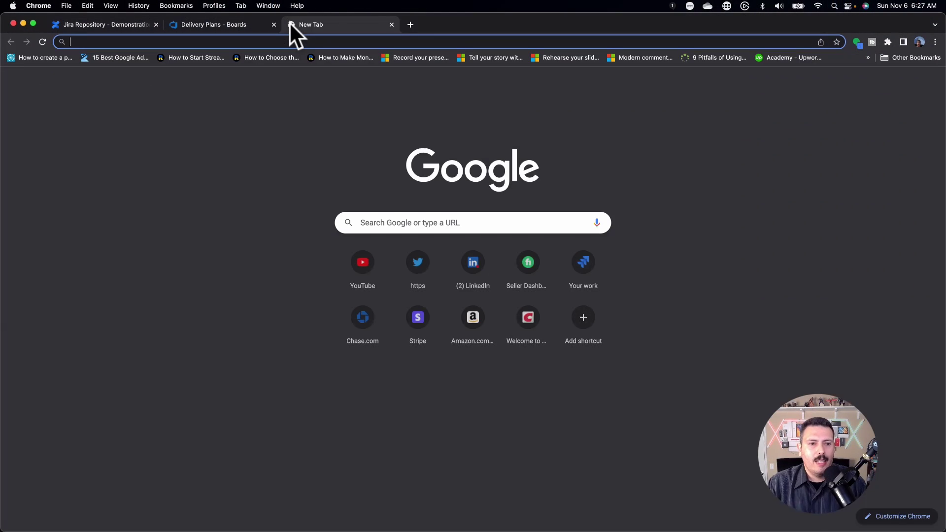
Step: Search Google for 'confluence jira insert'
{"action": "type", "text": "confluence "}
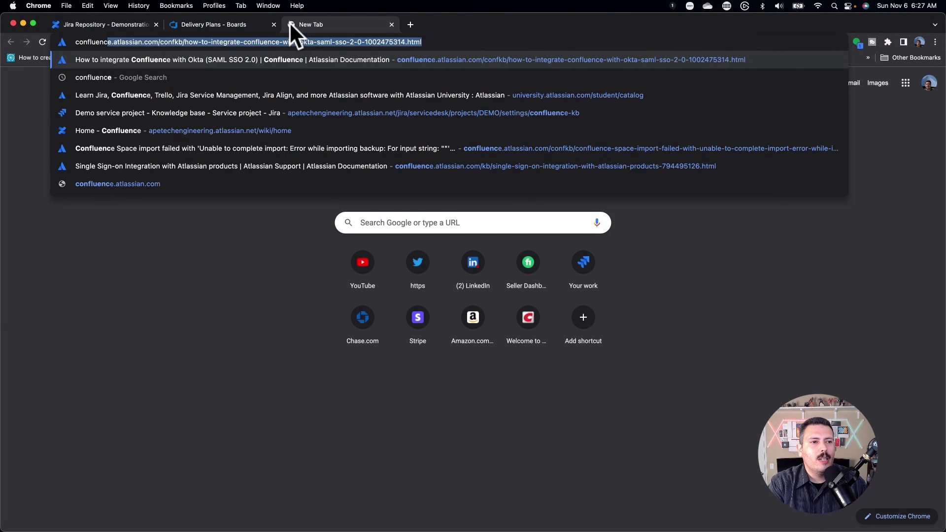
{"action": "type", "text": "jira inse"}
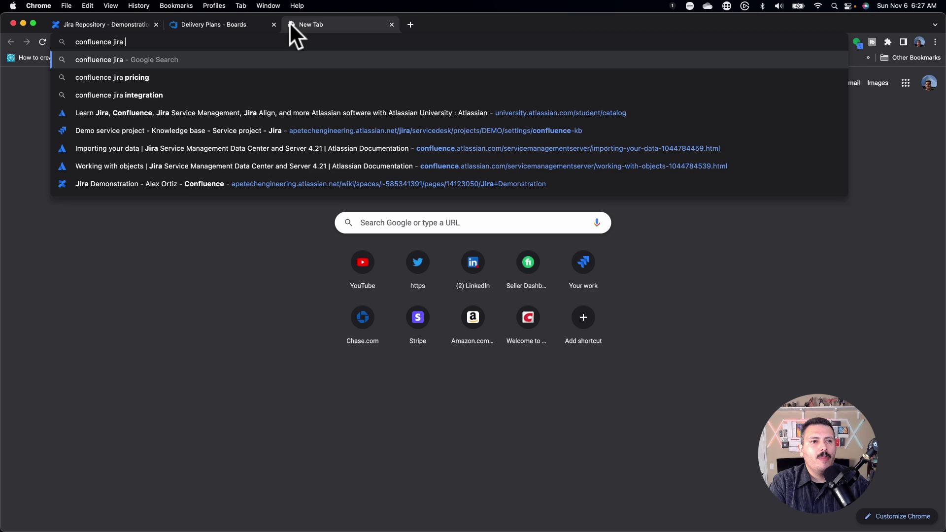
{"action": "type", "text": "rt"}
{"action": "key", "text": "Return"}
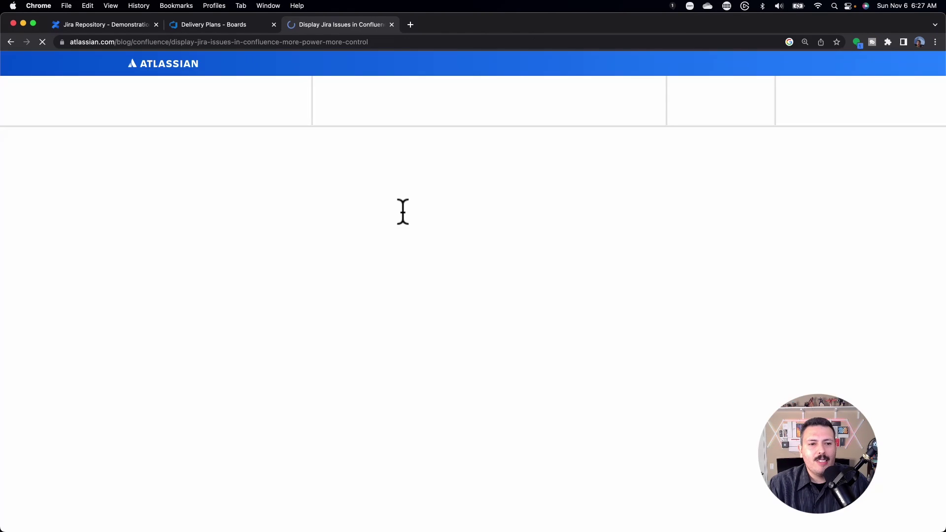
Step: Scroll the 'Display Jira Issues in Confluence' article down to the Tip and Jira Issues Macro section
{"action": "scroll", "coordinate": [515, 271], "scroll_direction": "down", "scroll_amount": 10}
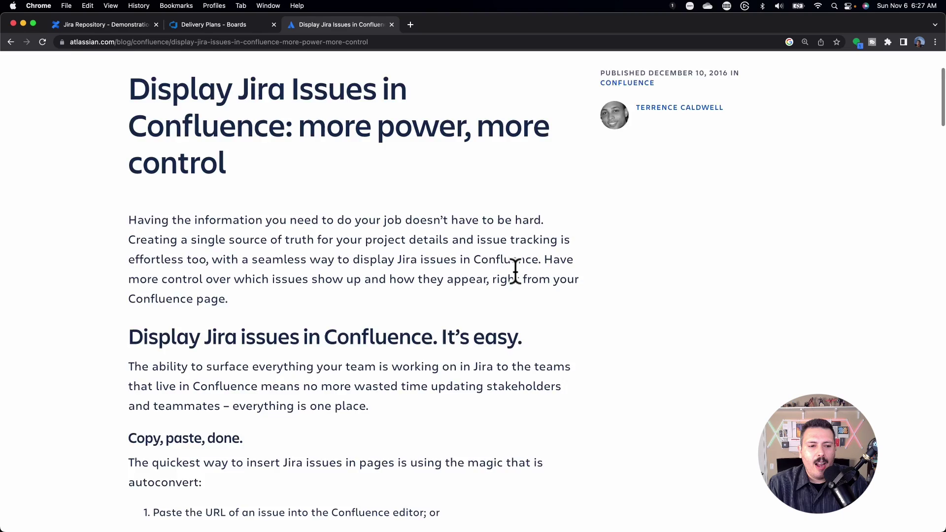
{"action": "scroll", "coordinate": [517, 285], "scroll_direction": "down", "scroll_amount": 10}
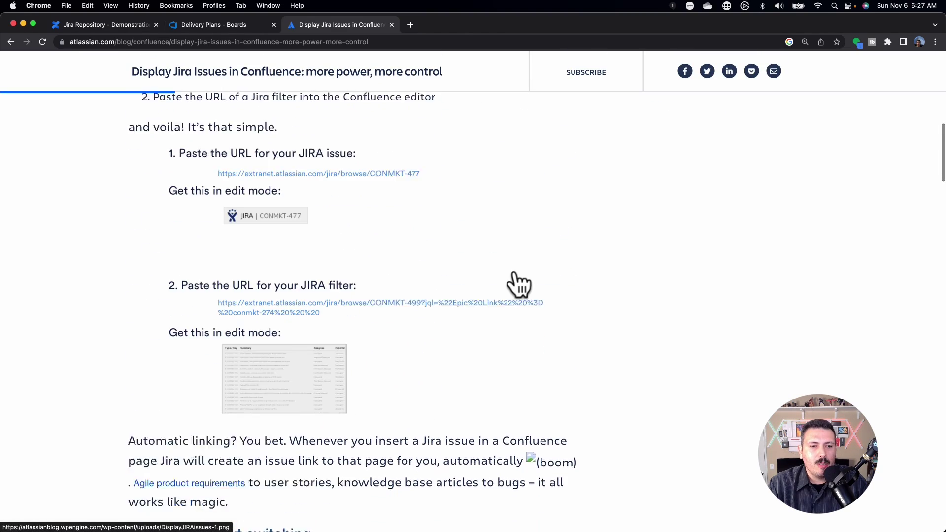
{"action": "scroll", "coordinate": [515, 274], "scroll_direction": "down", "scroll_amount": 10}
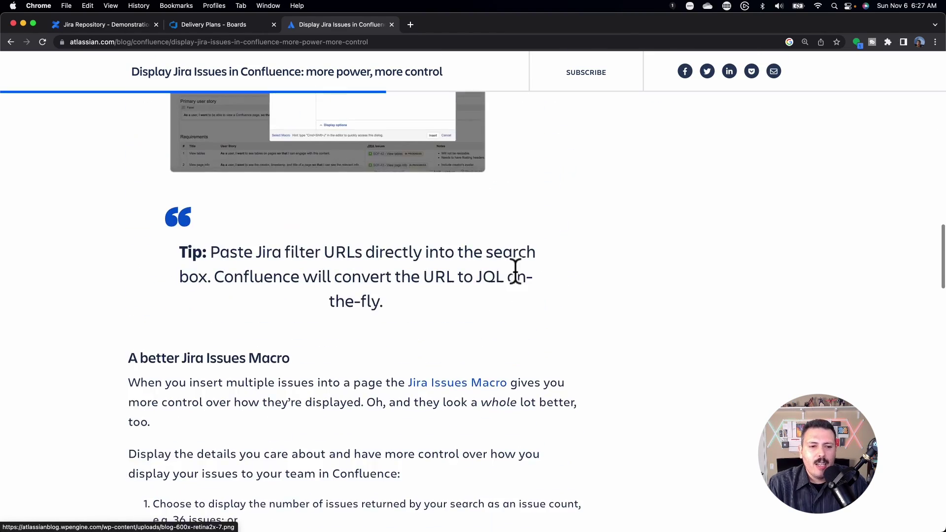